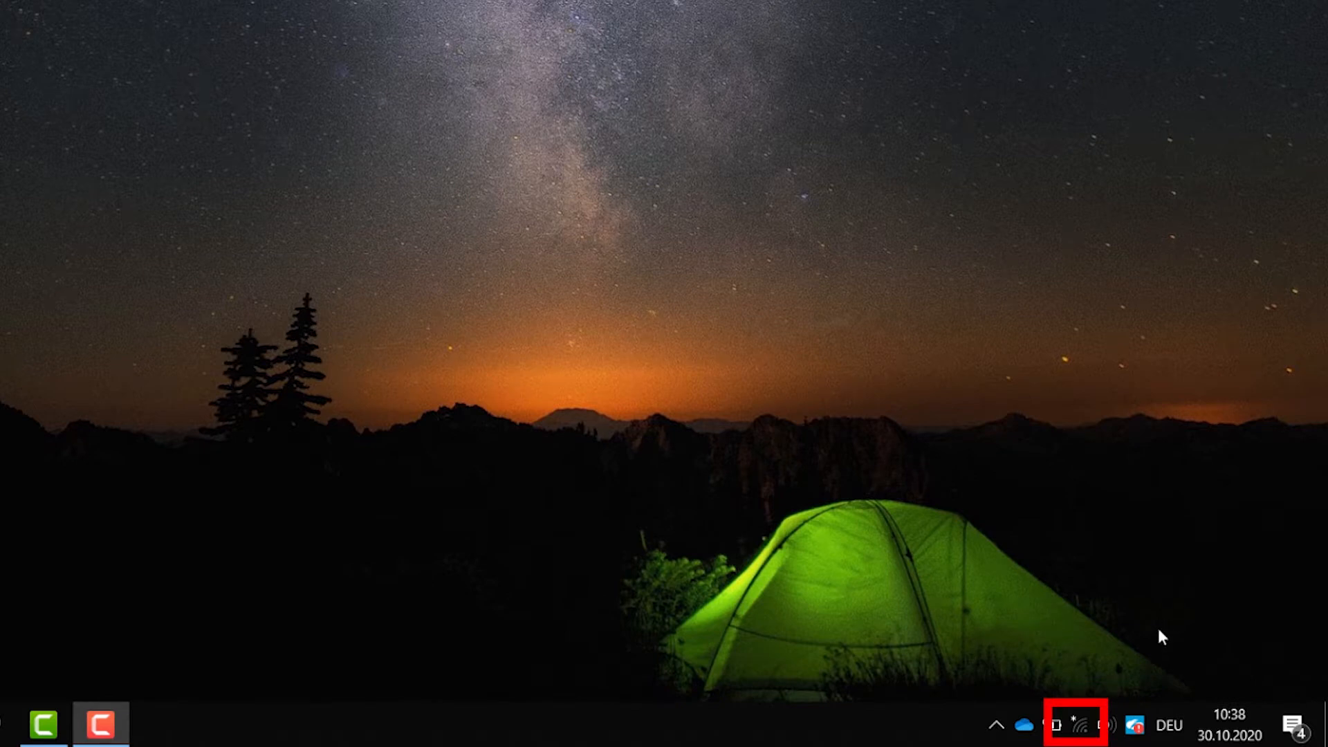
click(1077, 726)
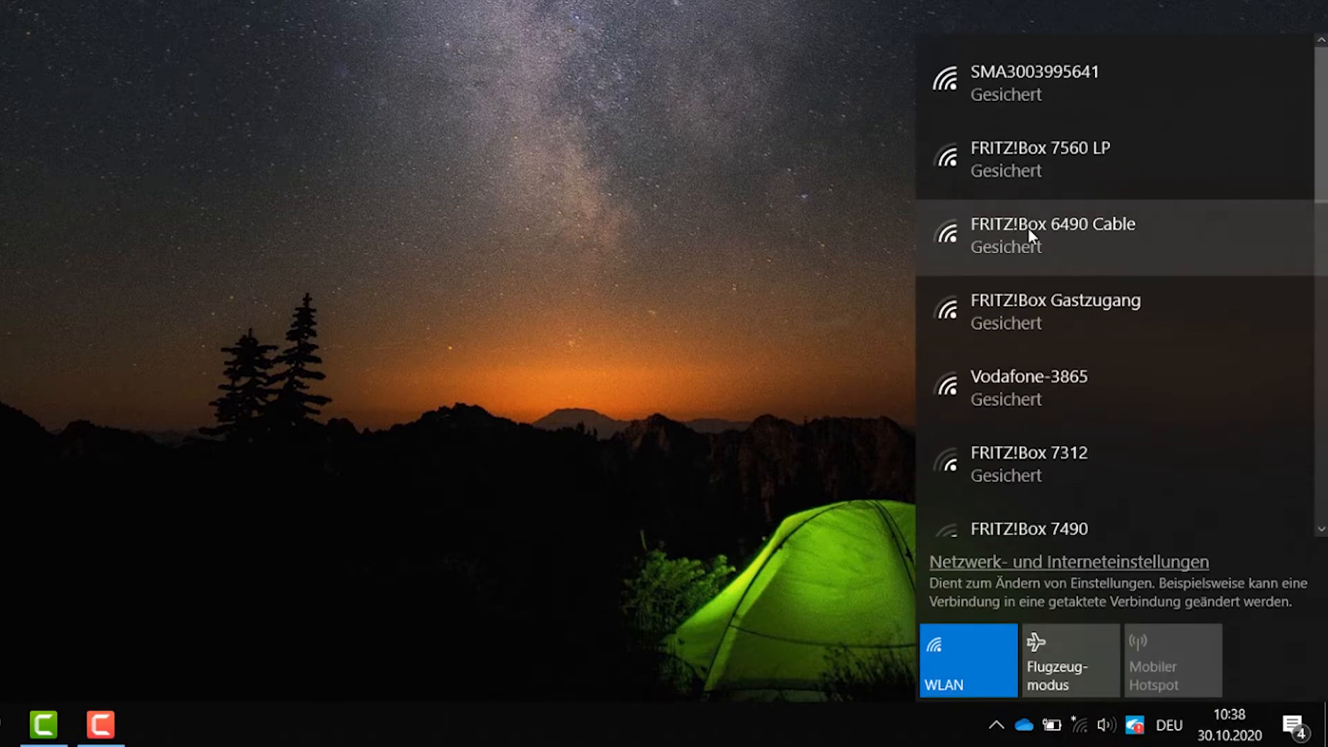
click(1036, 93)
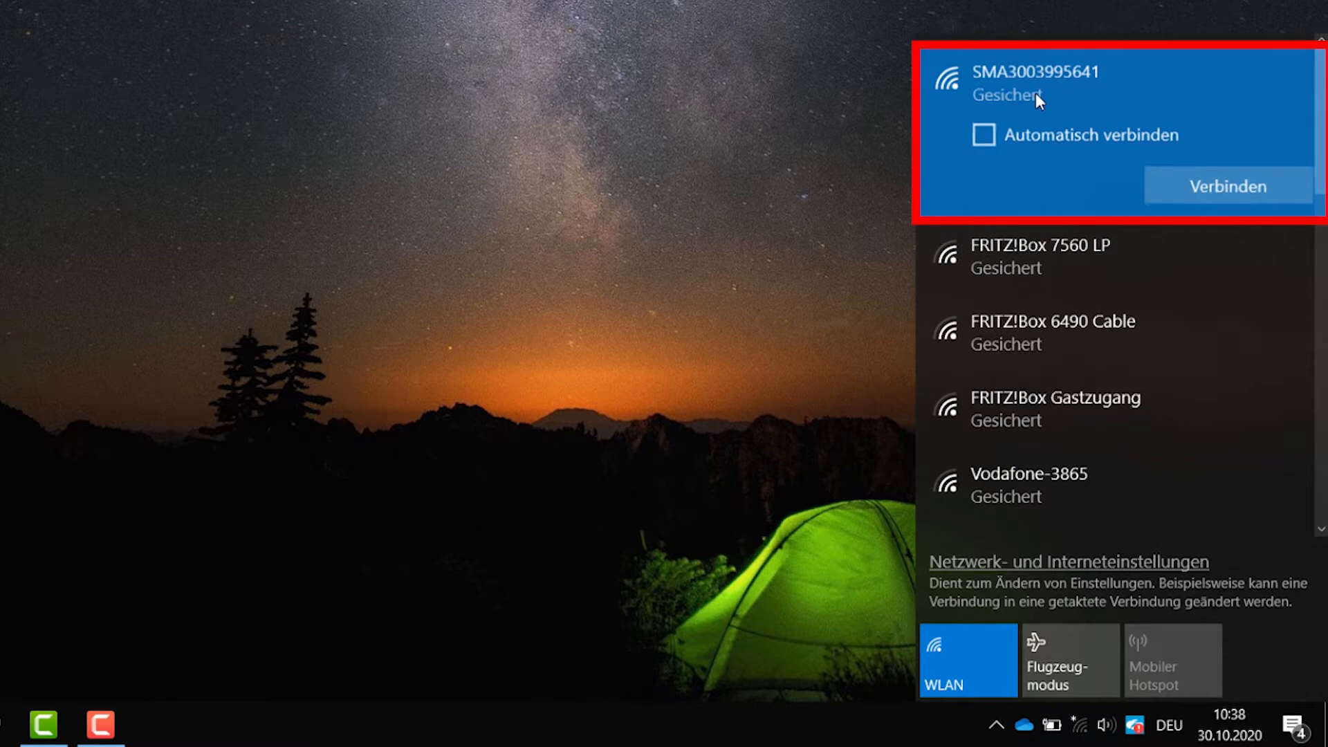
click(1210, 188)
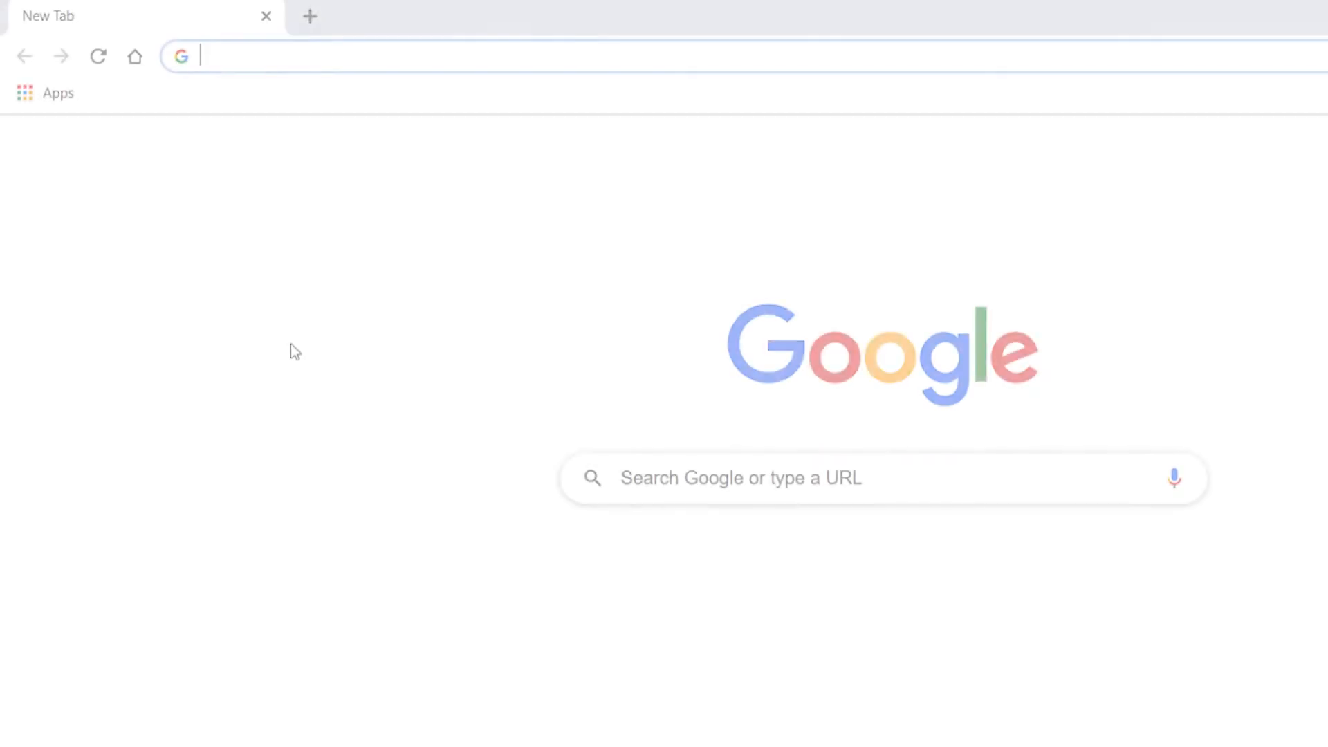
Load the data manager web interface at 192.168.12.3/webui in Chrome
text(192.)
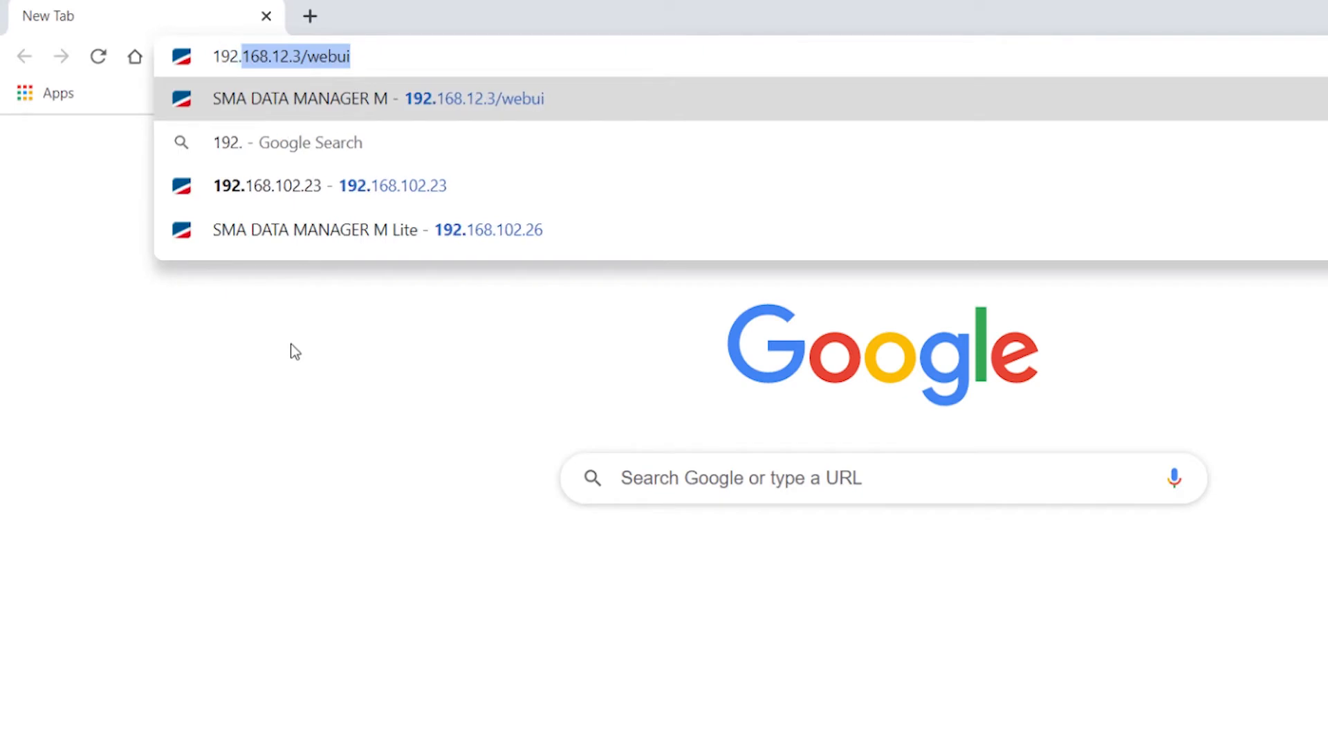
key(Right)
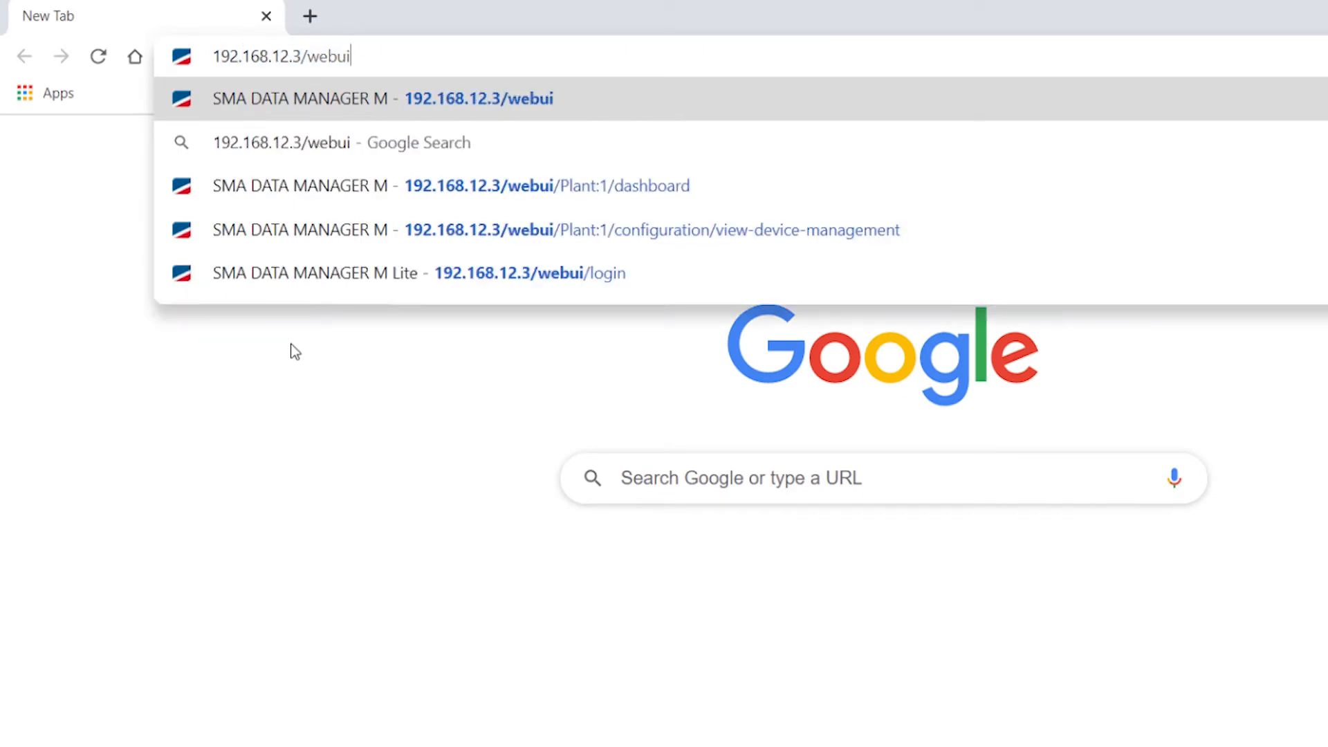
key(Return)
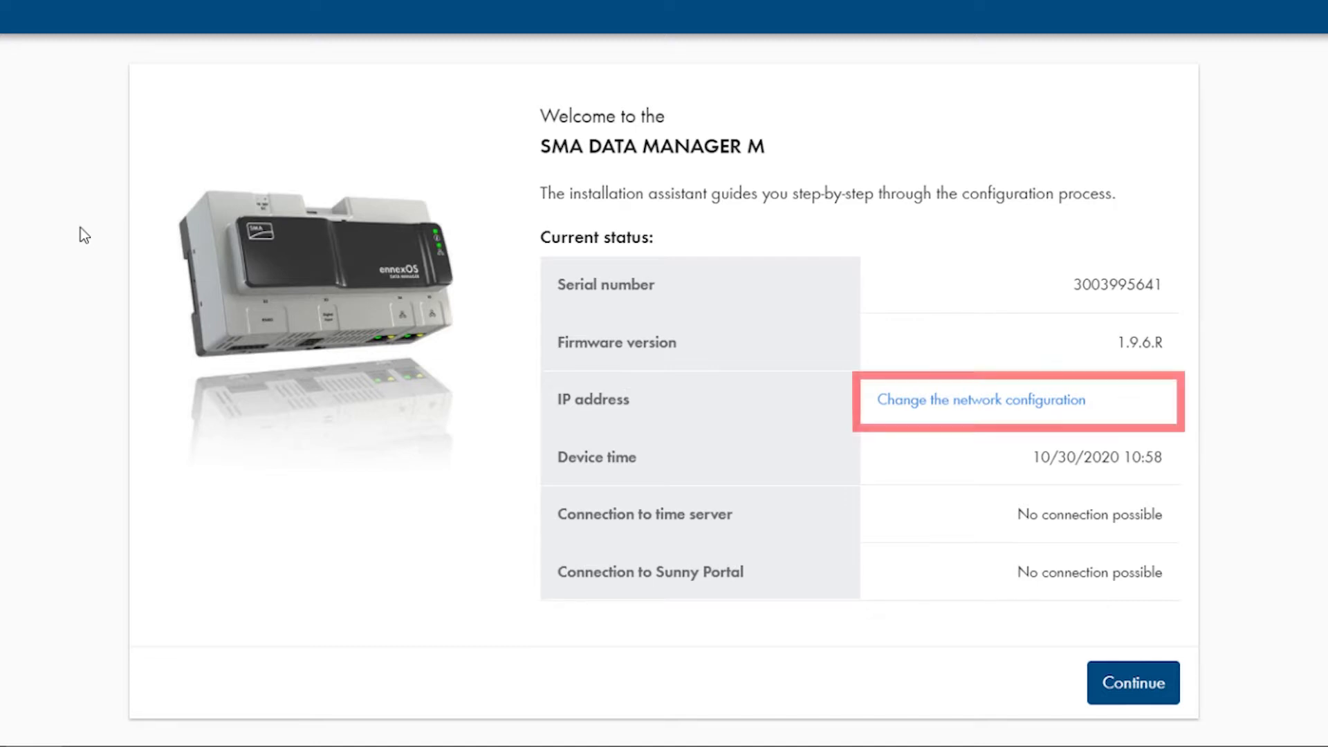
In the network configuration, accept the browser's system time once for the device and save
click(932, 412)
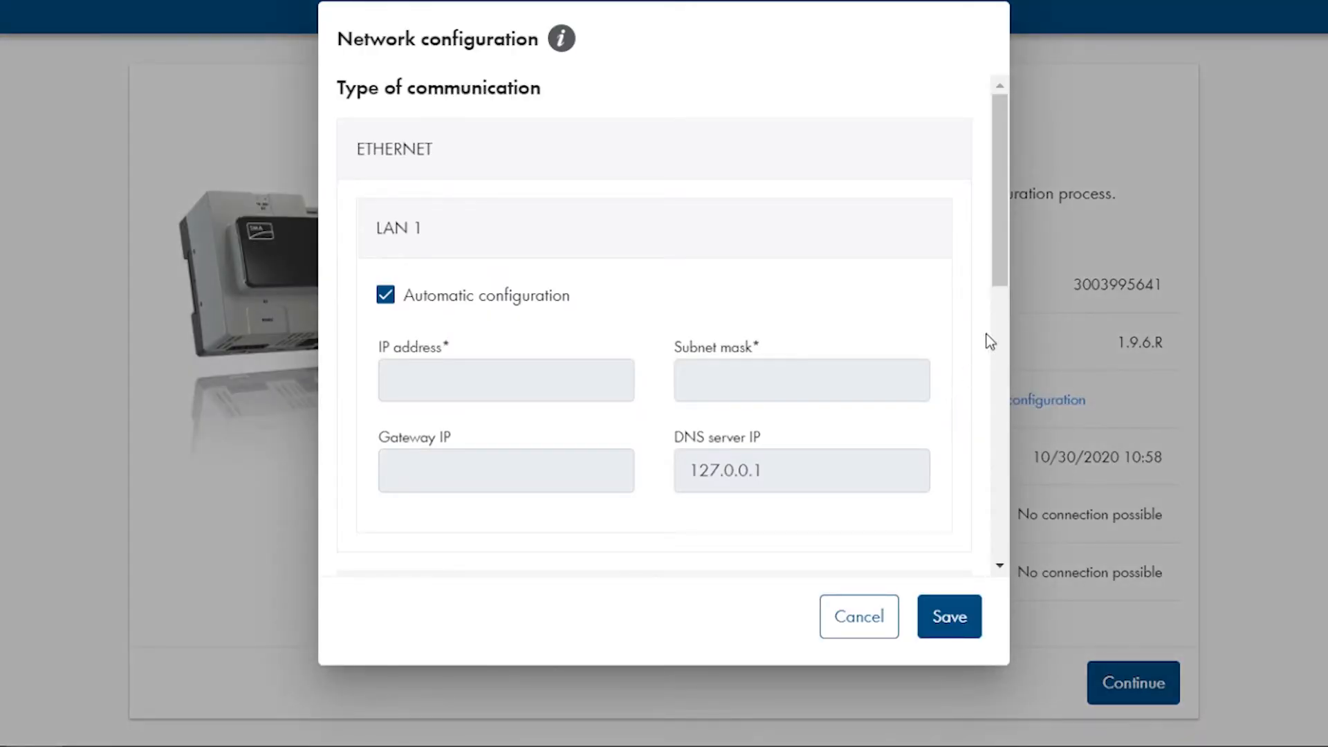
scroll(1002, 257, down, 10)
scroll(986, 550, down, 1)
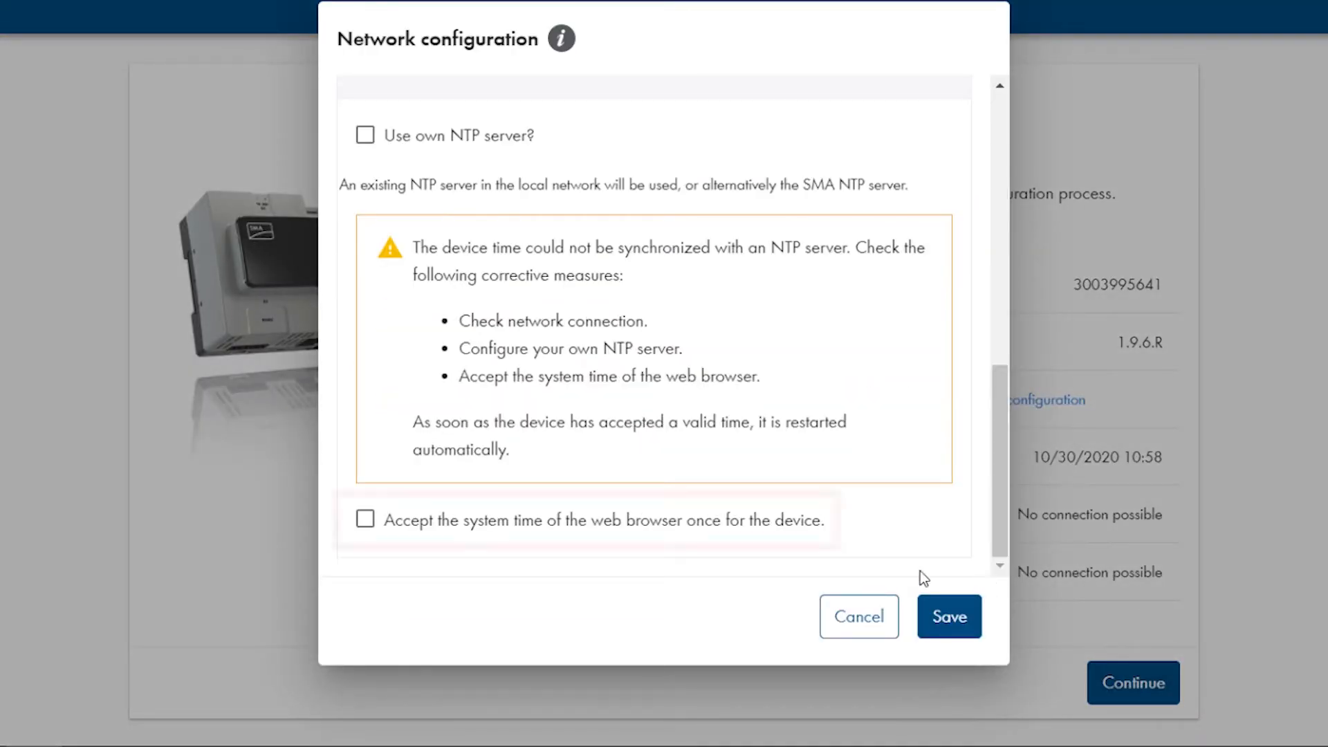
click(365, 522)
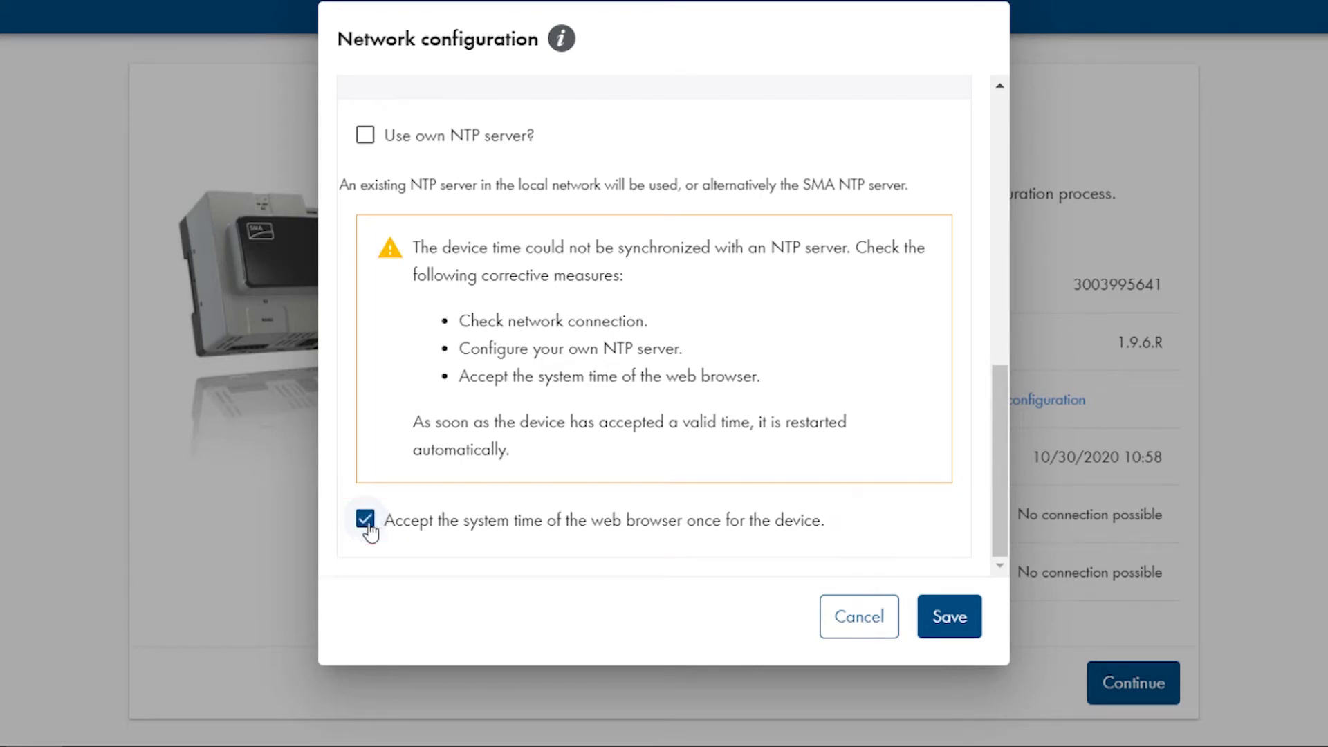
click(949, 617)
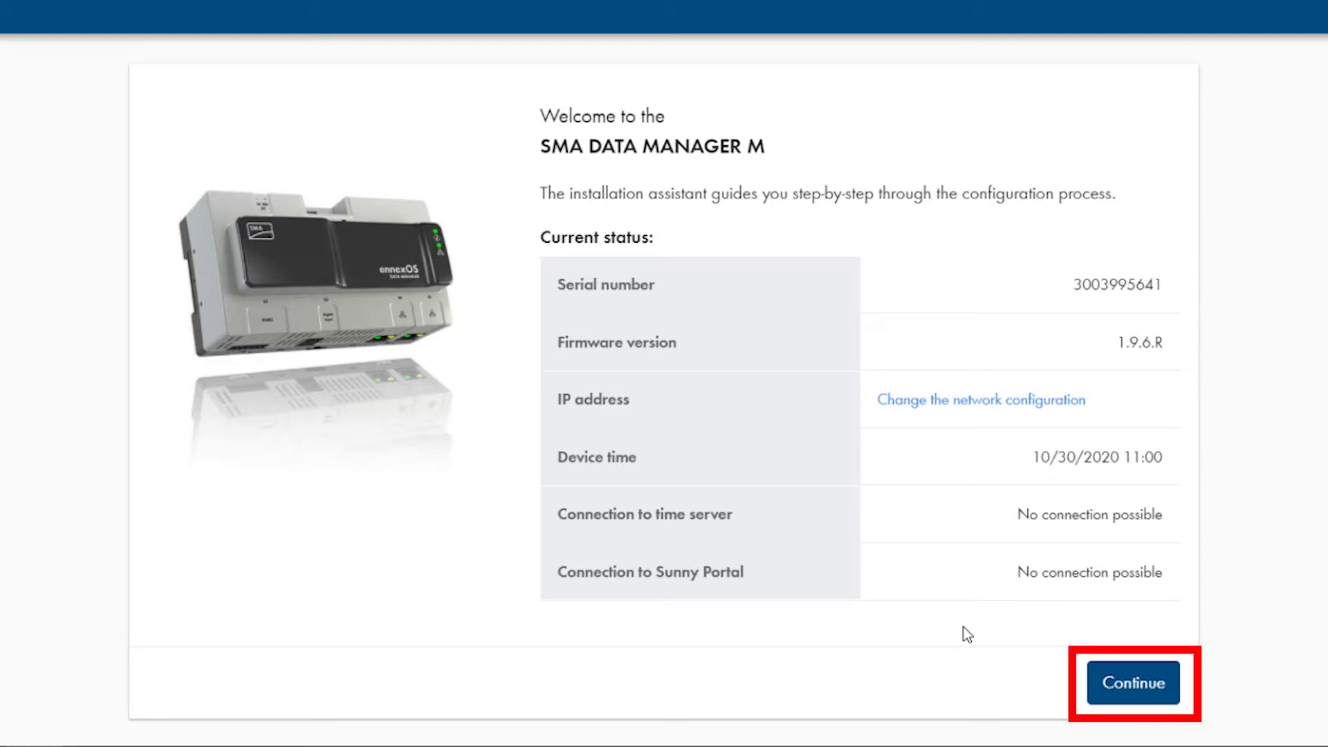
Begin administrator registration with salutation Mr. and the administrator's first and last name
click(1121, 688)
click(480, 287)
click(430, 328)
click(399, 365)
text(J)
key(Tab)
text(R)
Enter the administrator user name and a compliant password twice, then submit the registration
key(Tab)
key(Tab)
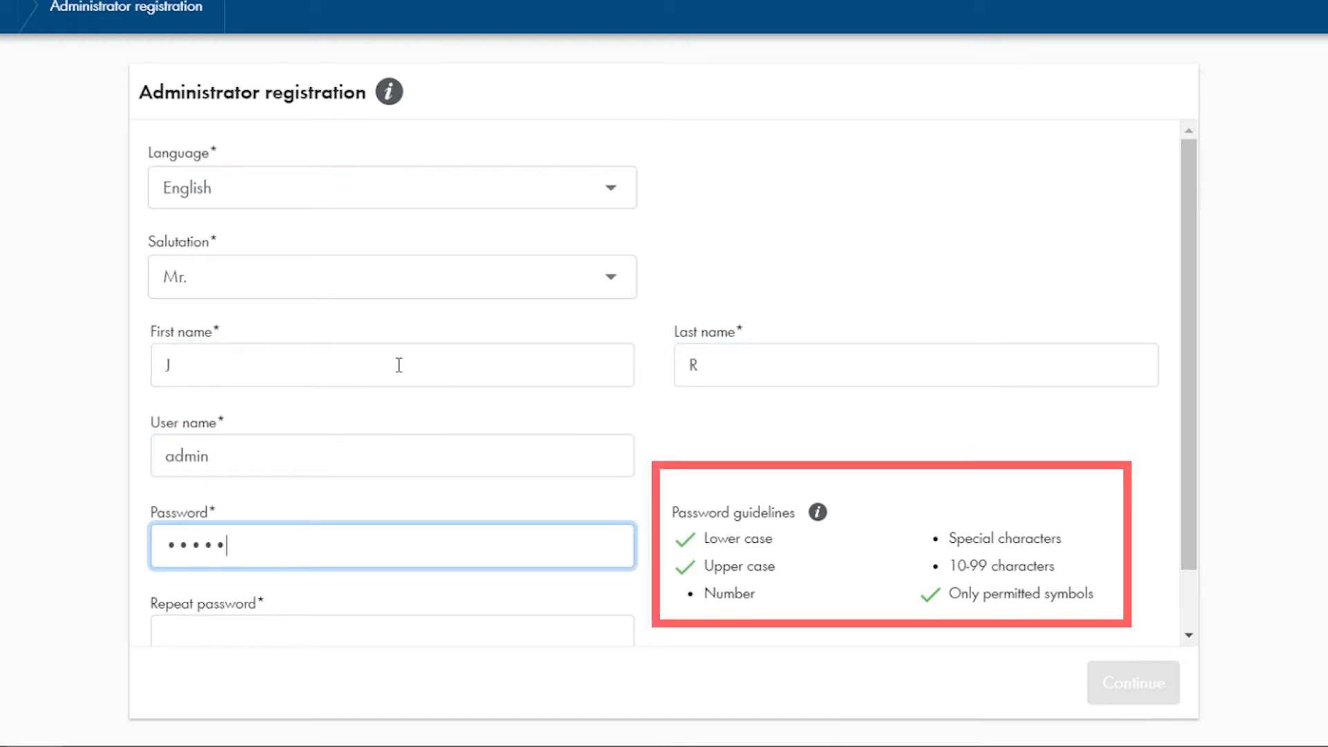
key(Tab)
scroll(329, 572, down, 1)
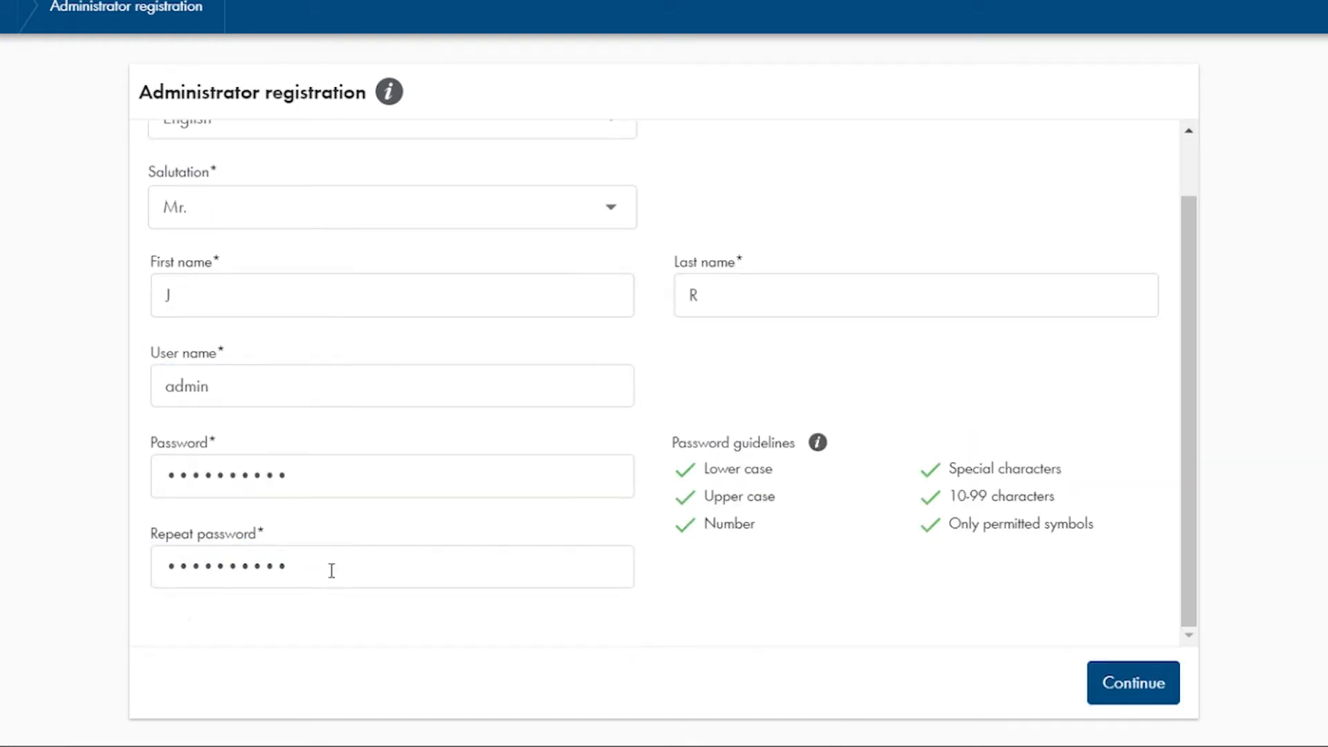
click(1113, 686)
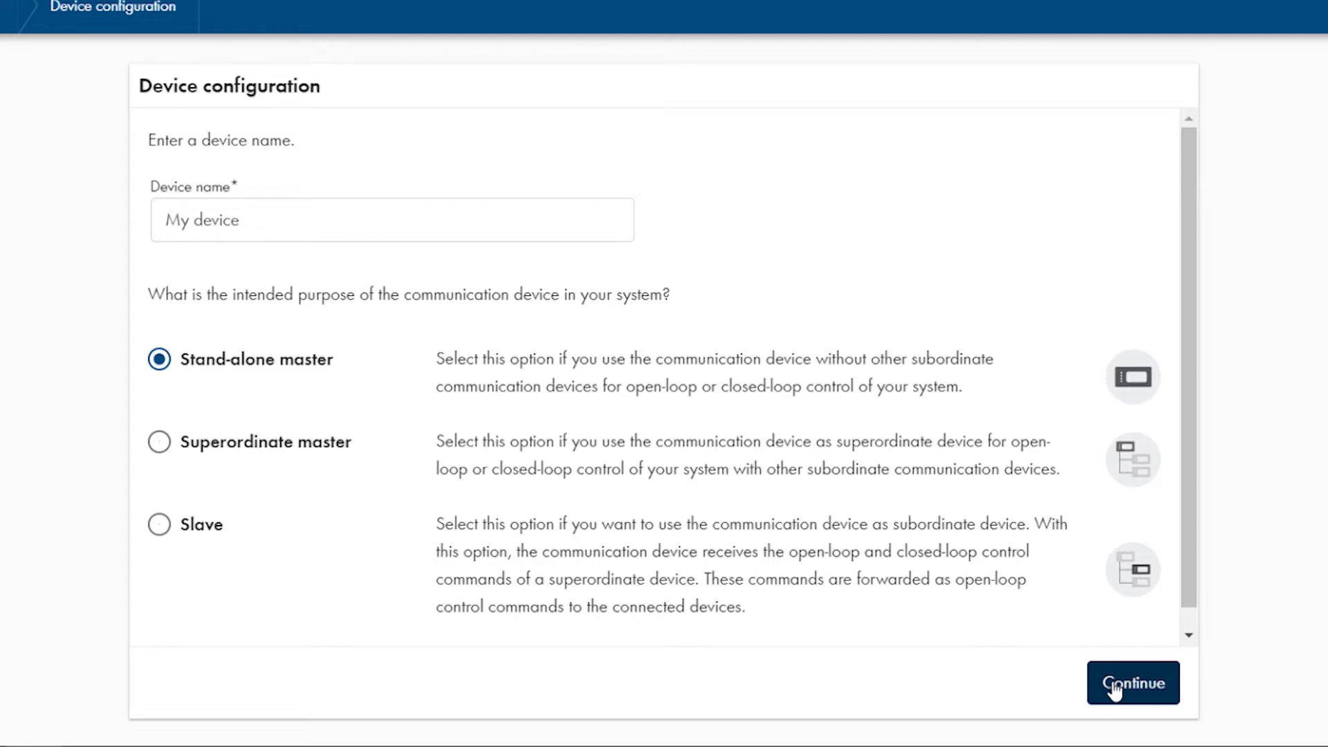
click(161, 442)
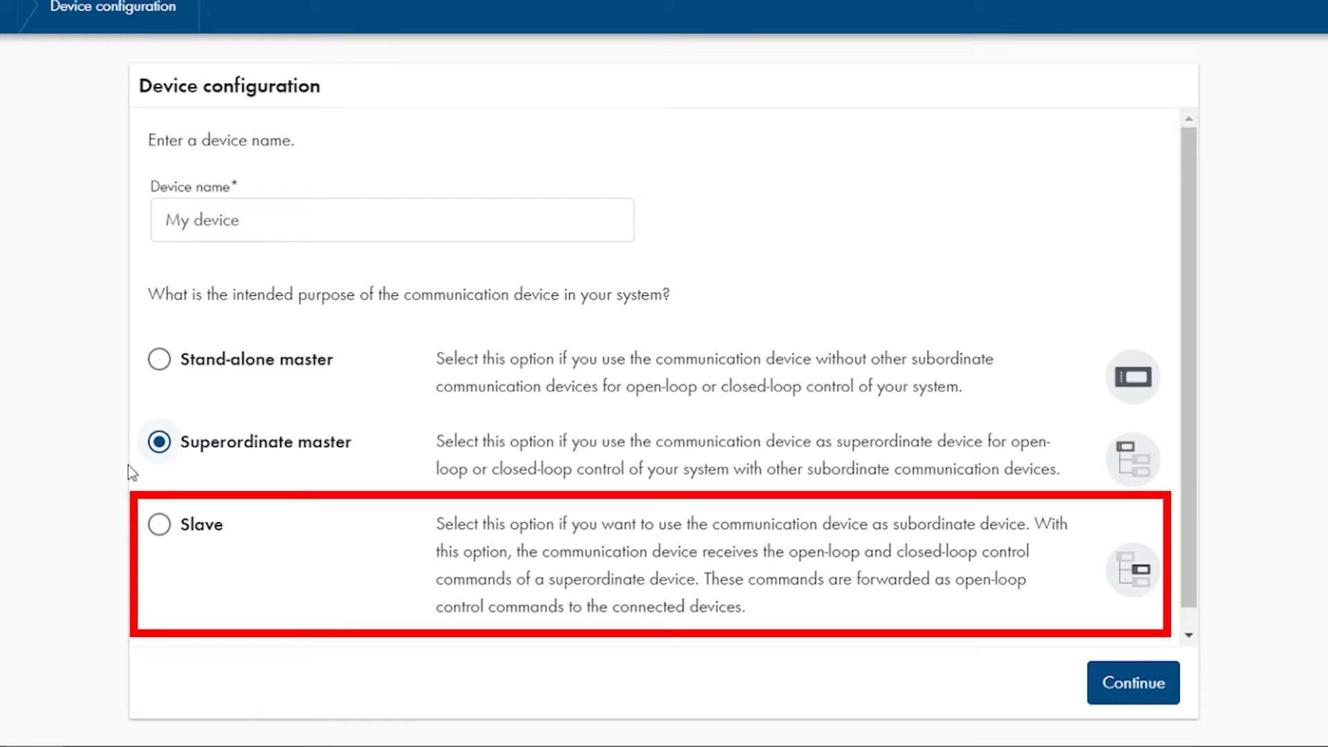
click(160, 526)
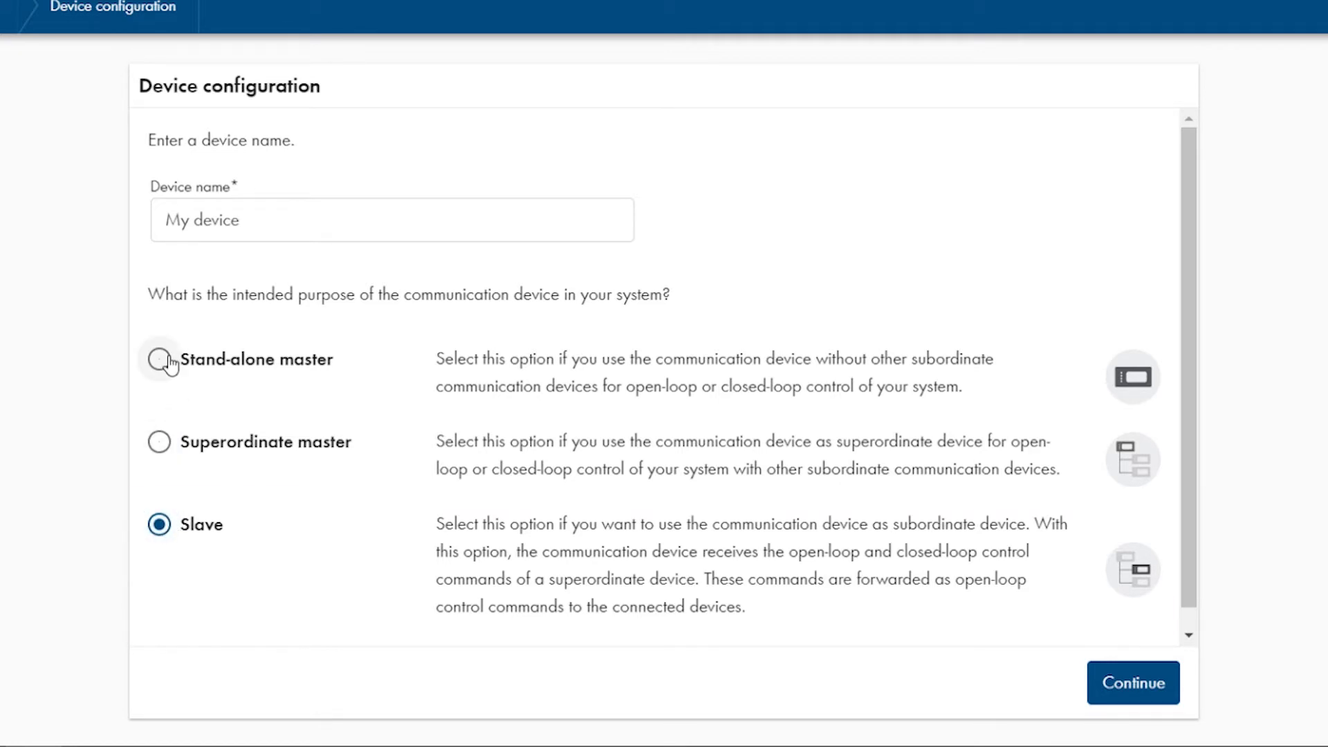
click(171, 365)
Enable automatic security and feature updates on the communication page and proceed to Add devices
click(1152, 688)
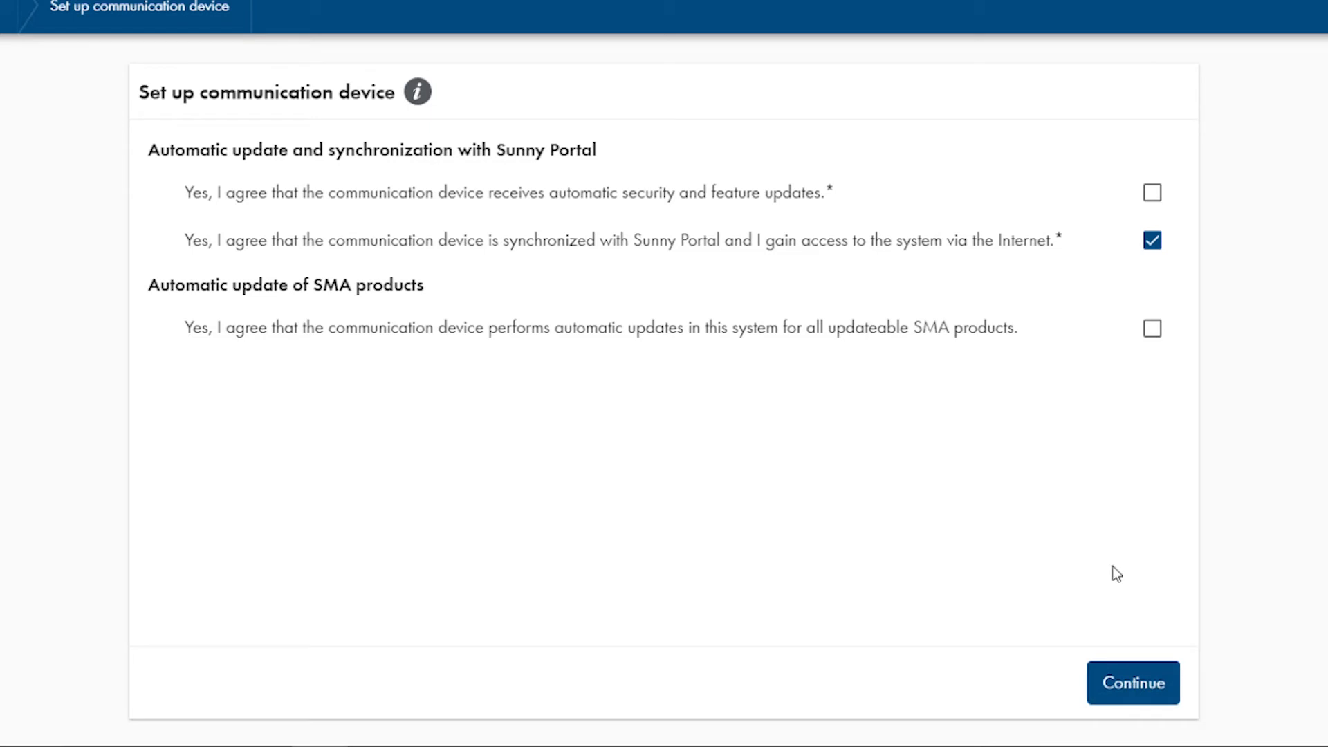
click(1152, 193)
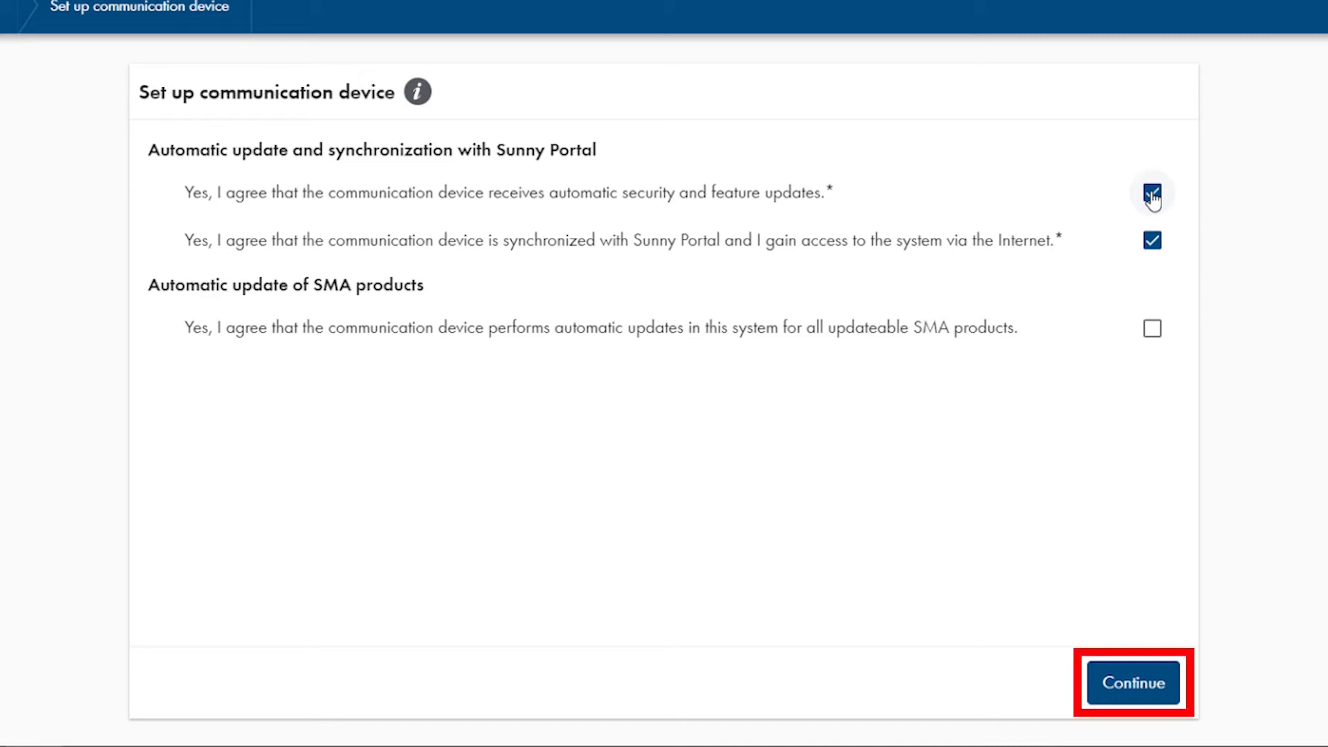
click(1129, 684)
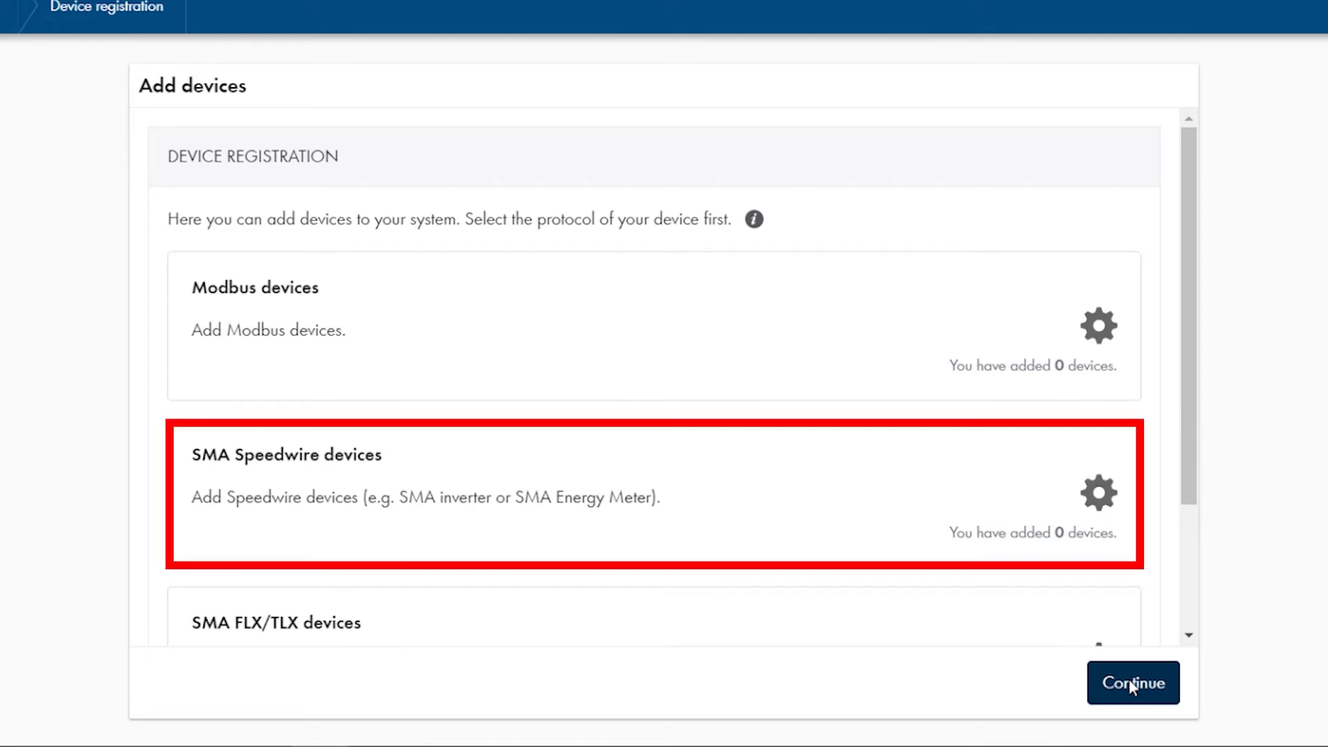
Enter a system password for SMA Speedwire devices and search the network for them
click(900, 505)
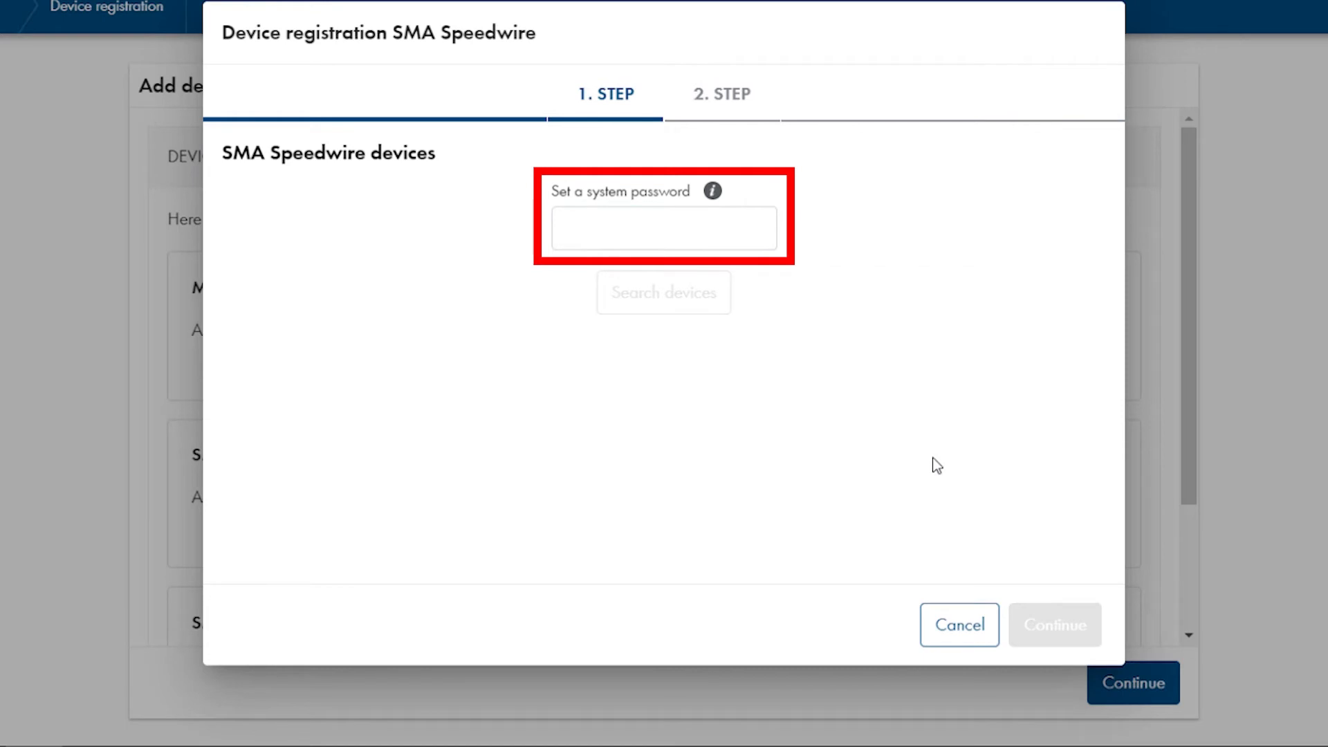
click(719, 229)
text(aaaa)
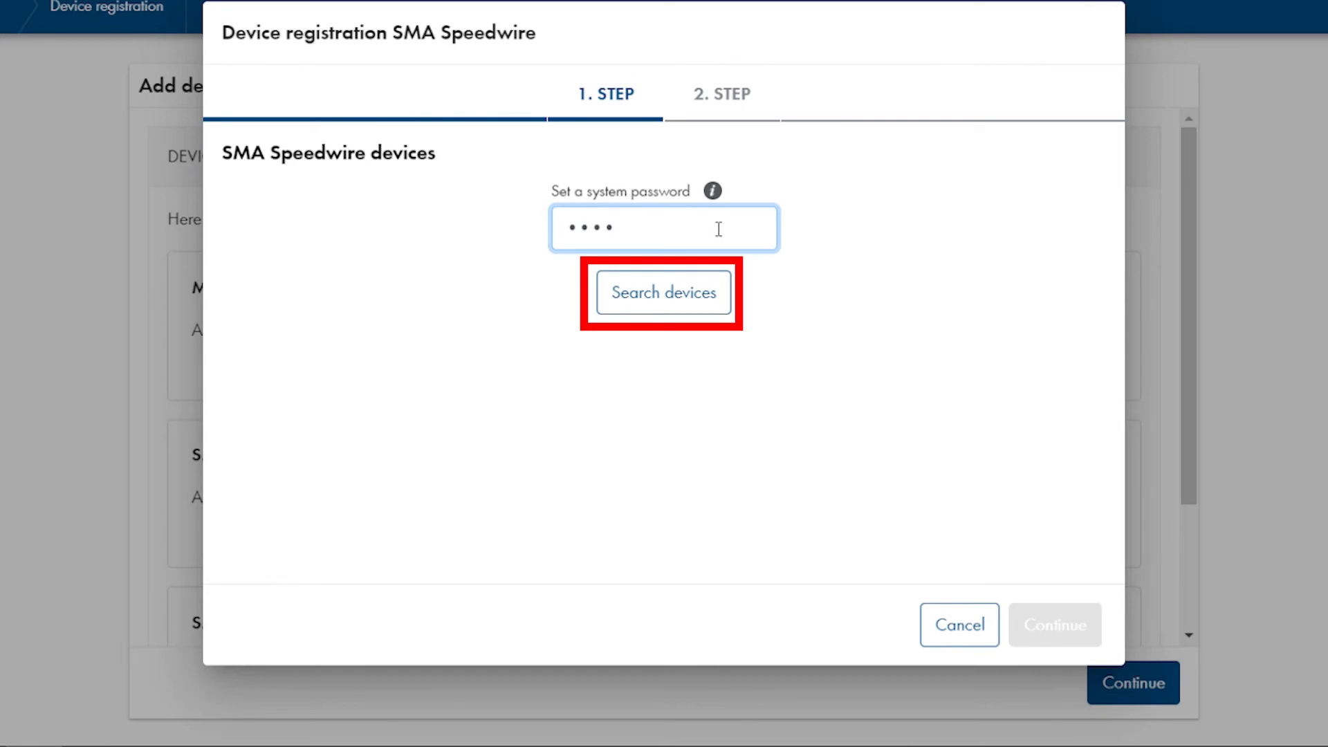
click(682, 300)
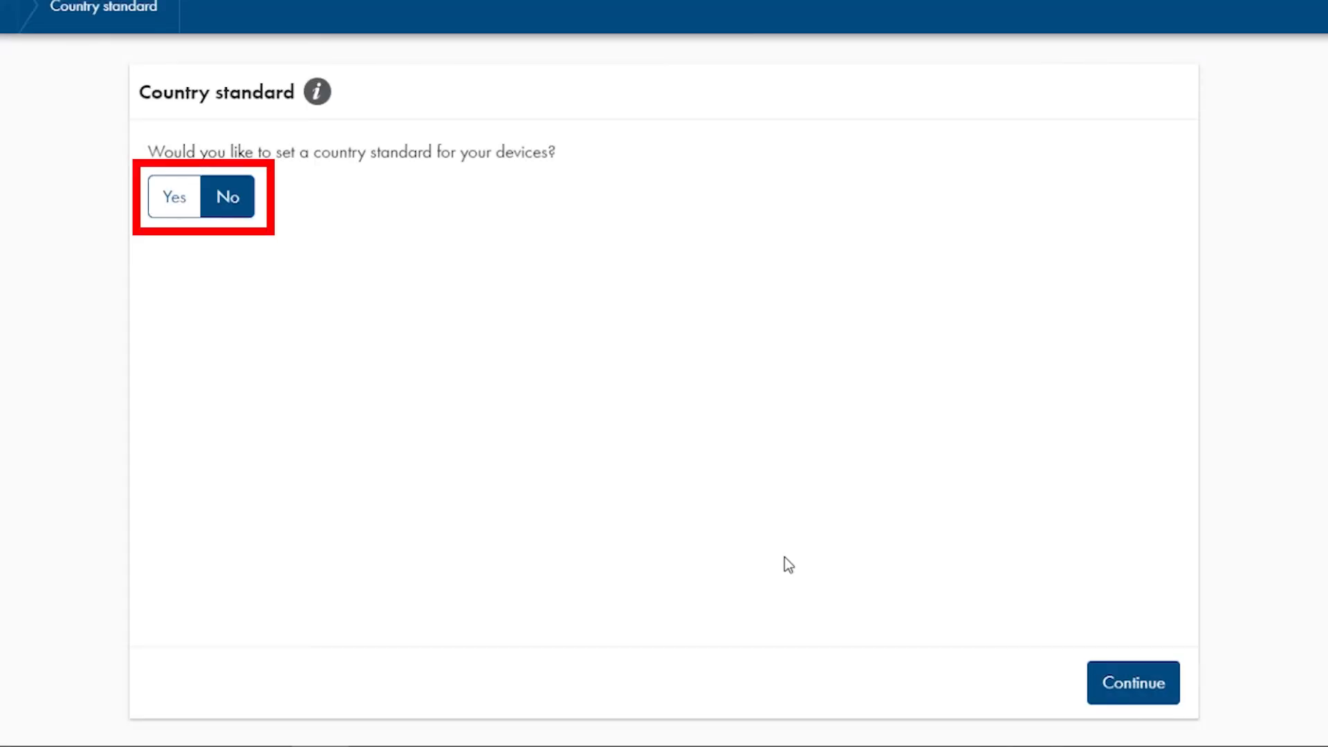
Apply the SMA Island mode 50 Hz country standard and continue to meter configuration
click(160, 199)
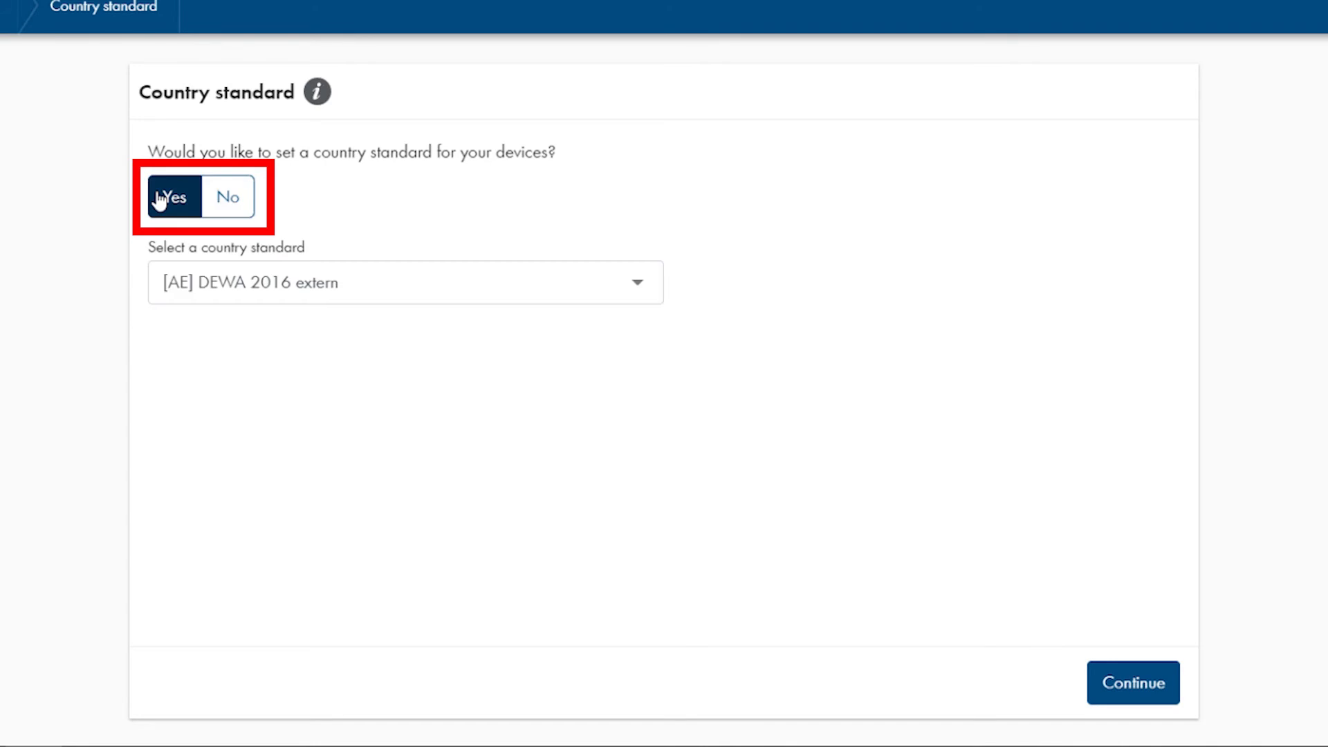
click(267, 287)
drag(657, 288, 657, 527)
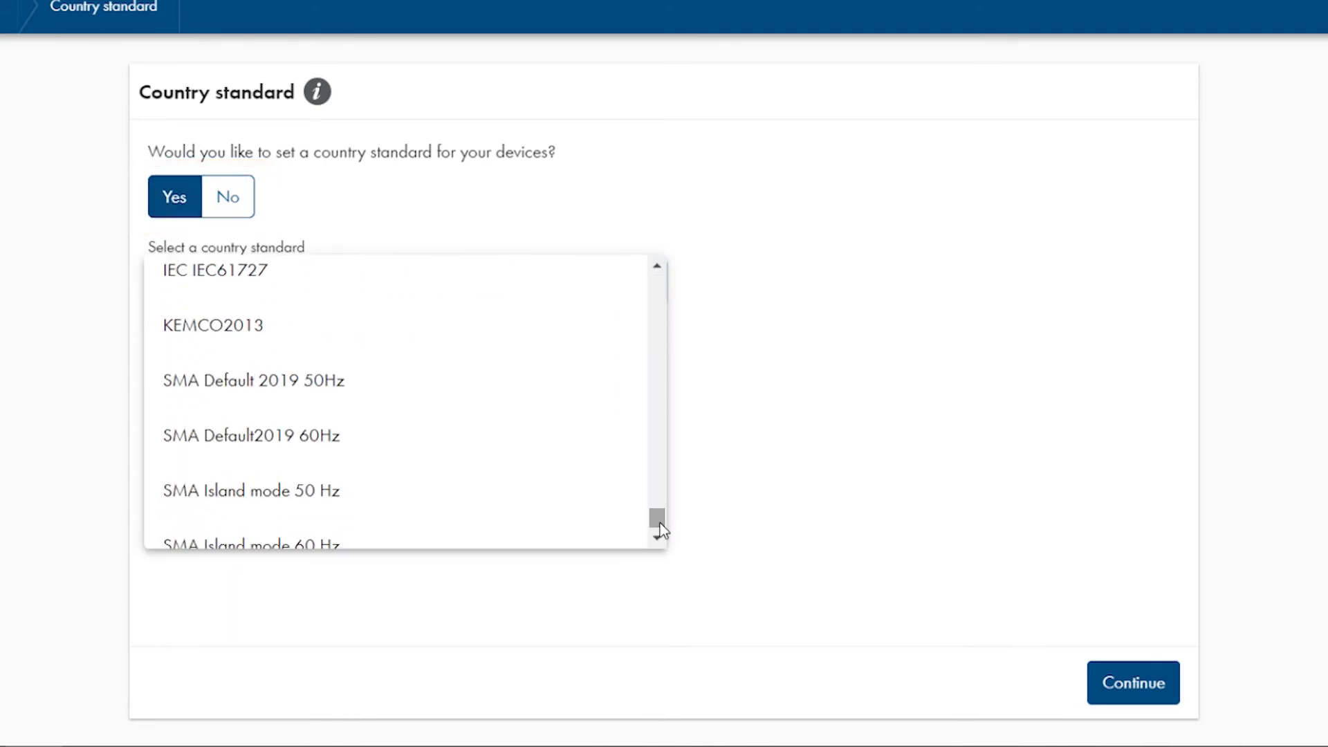
click(358, 500)
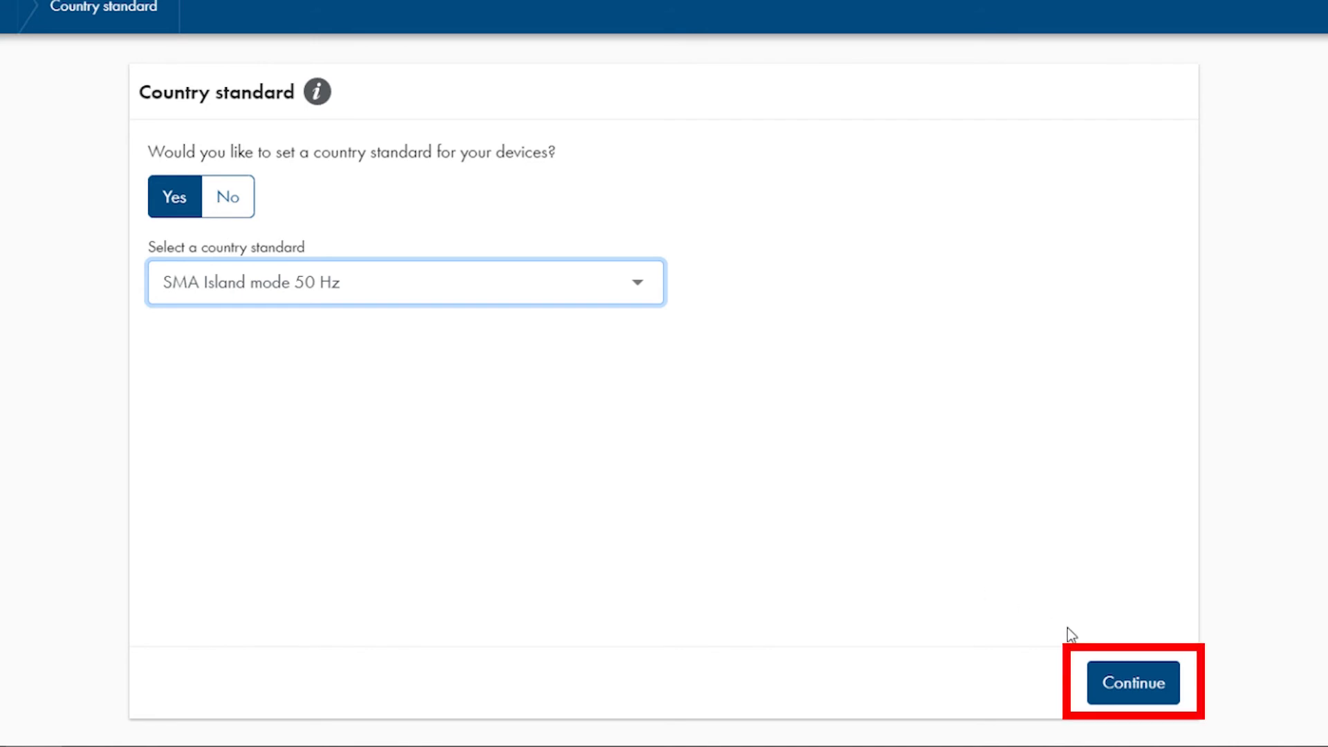
click(1132, 684)
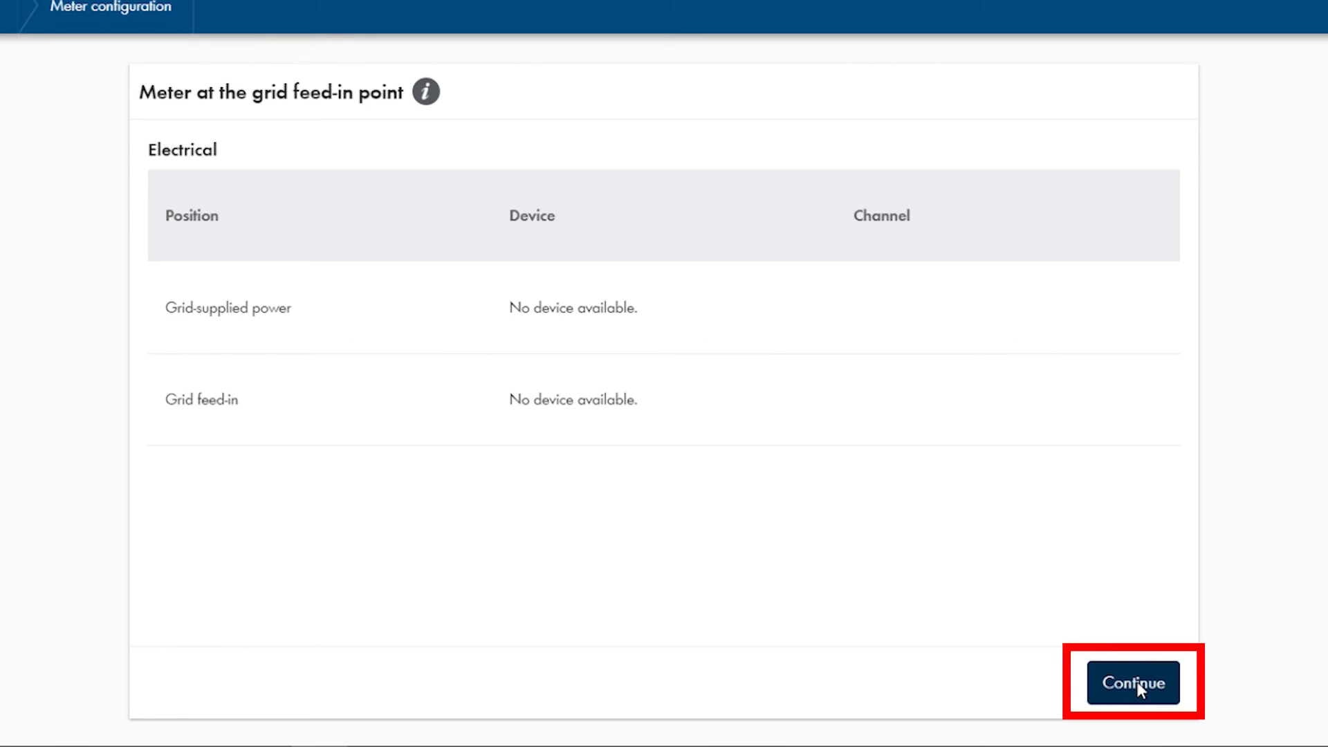
Skip the grid feed-in meter and leave the Modbus server disabled for external communication
click(1135, 682)
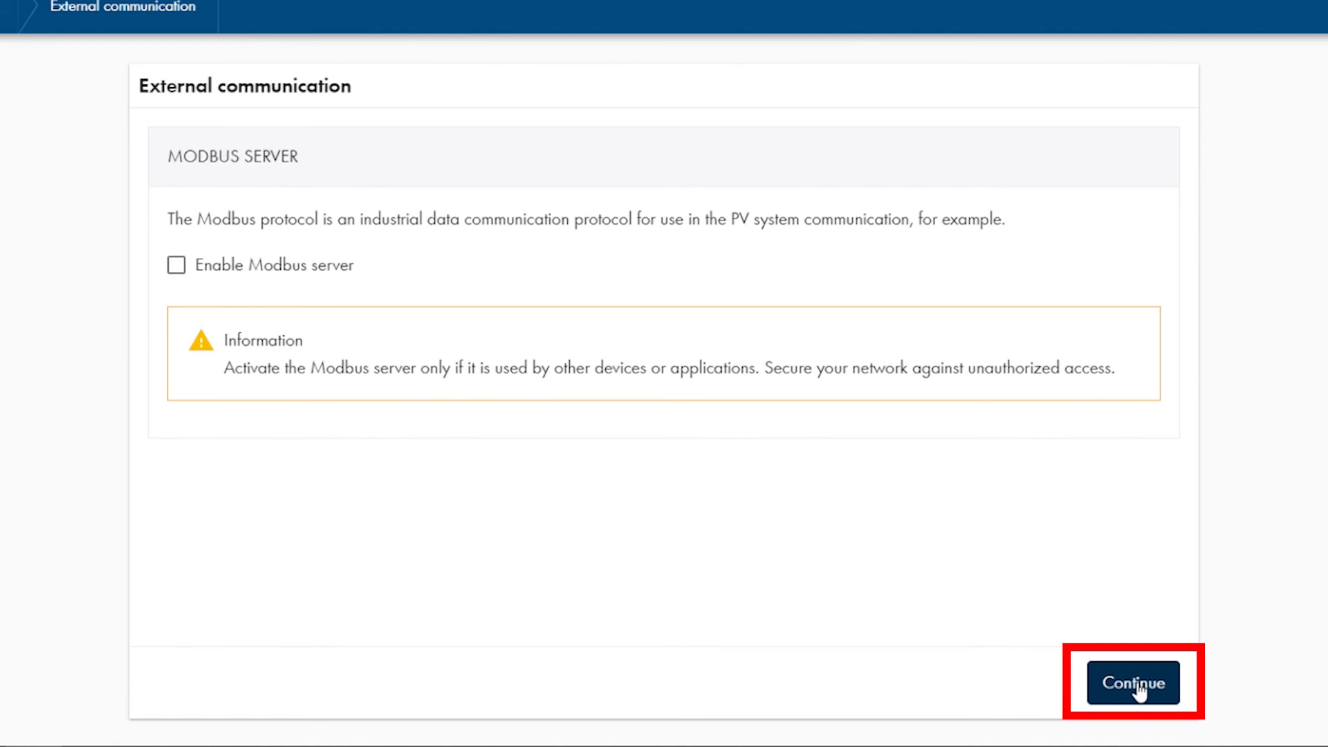
click(1134, 683)
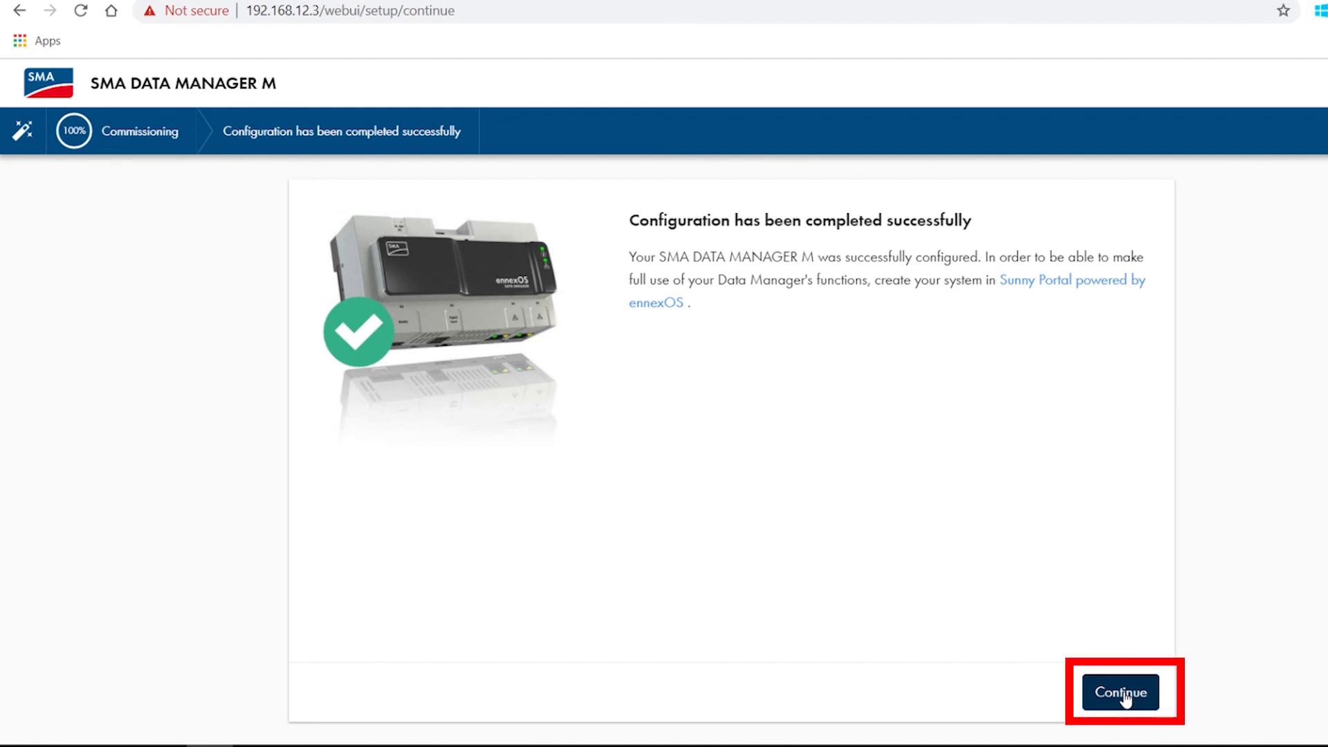
Finish the installation assistant and open the My plant dashboard
click(1124, 695)
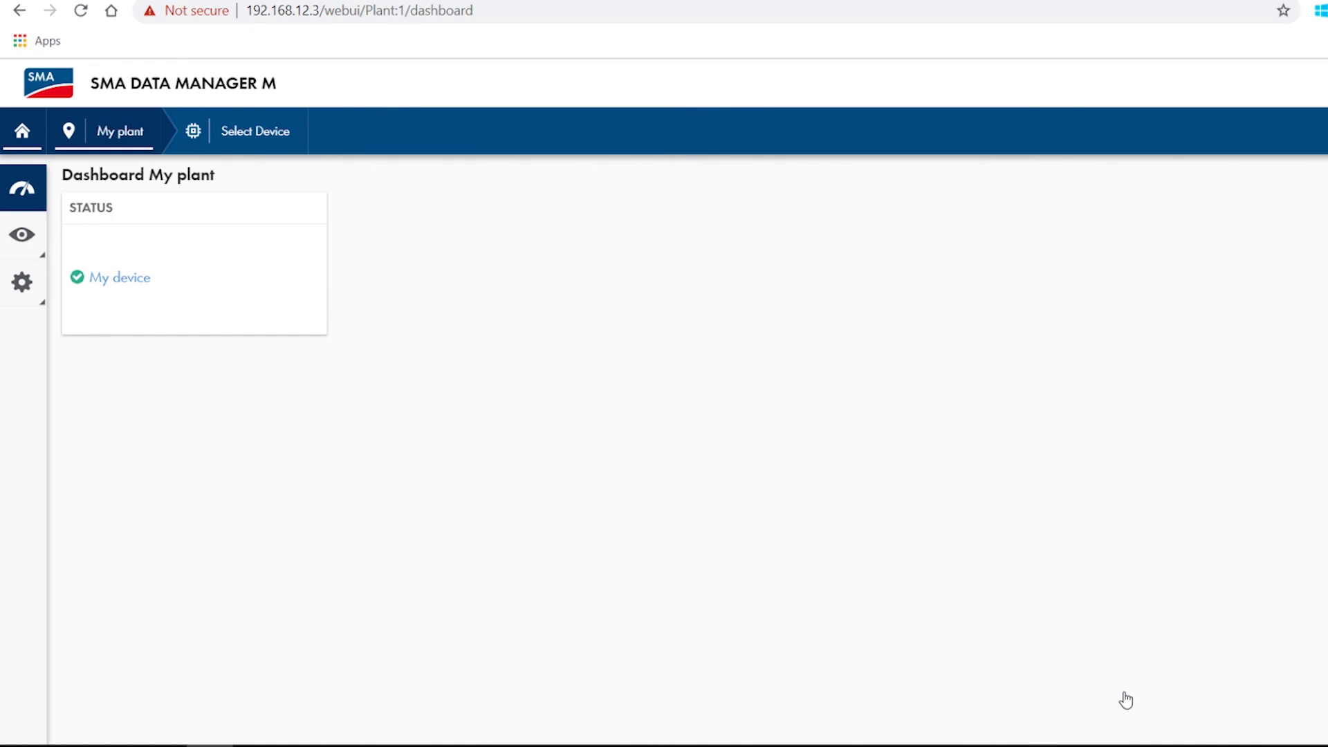